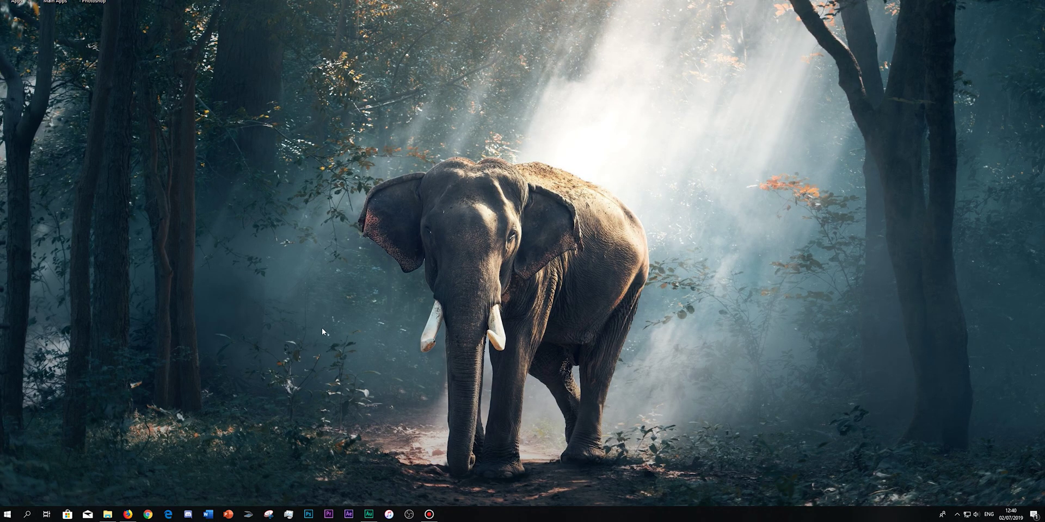
Start downloading magiclantern-crop_rec-3k-1080p-5D2-experimental.2019Feb01.5D2212.zip from the 3K/UHD 5D2 forum thread
click(129, 514)
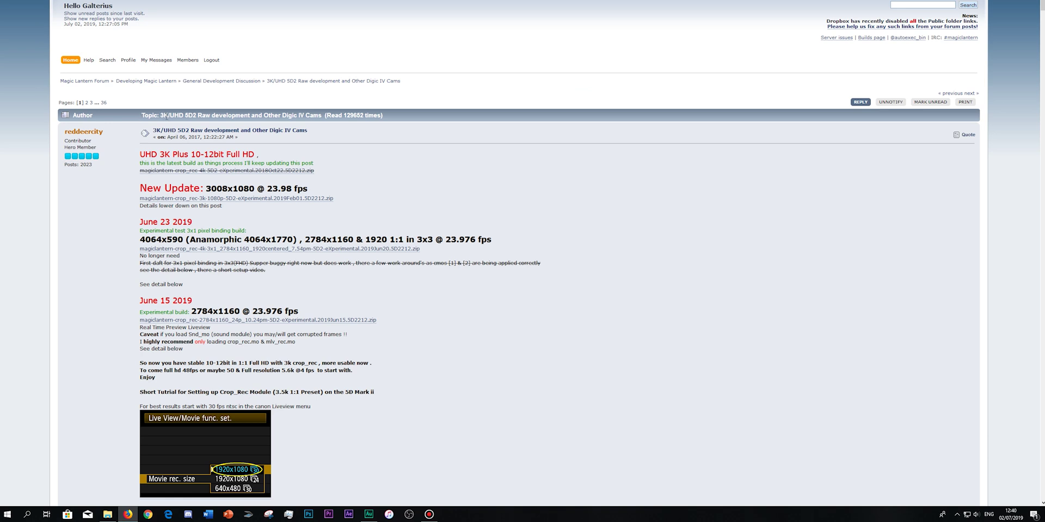
click(184, 116)
scroll(122, 175, down, 3)
scroll(122, 175, up, 3)
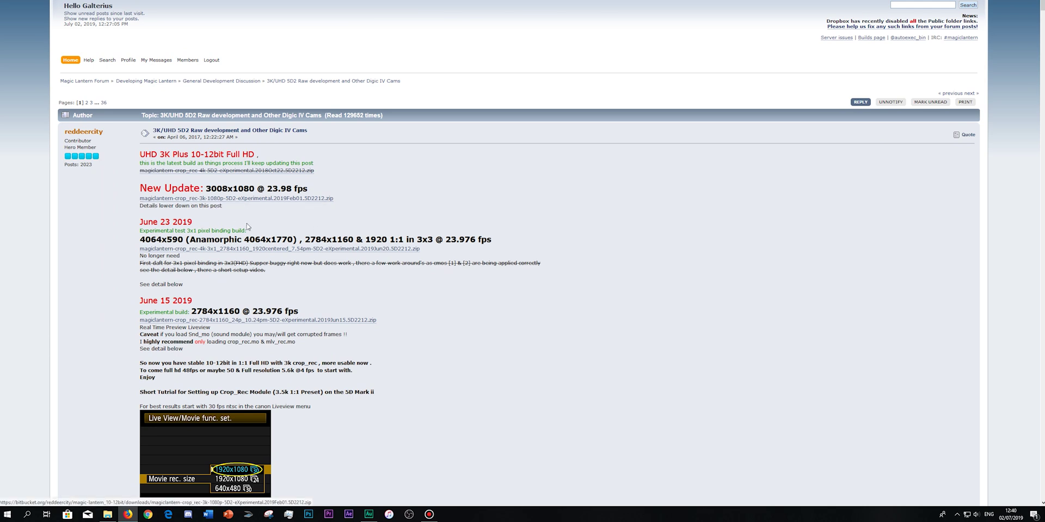
scroll(208, 188, down, 2)
scroll(210, 251, down, 2)
scroll(210, 251, down, 2)
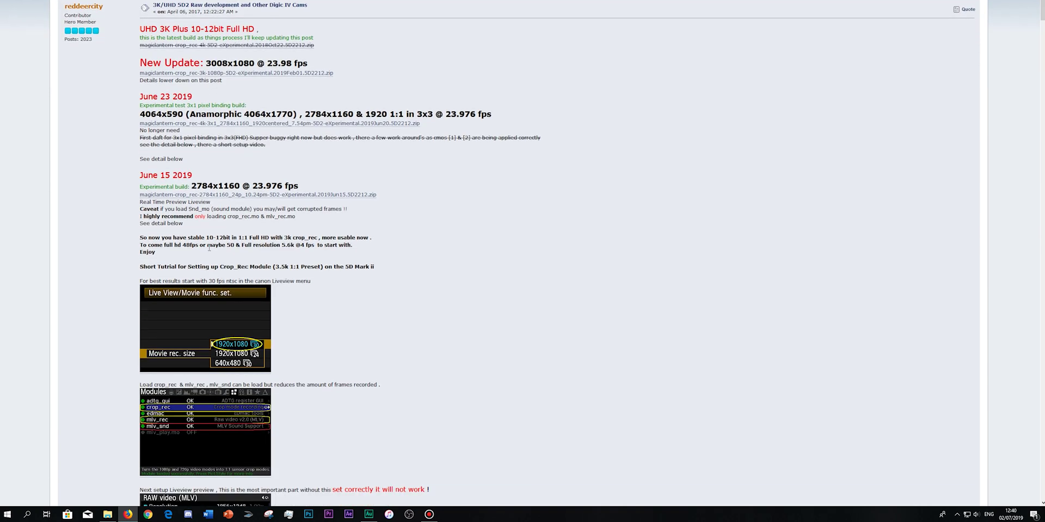
scroll(209, 248, up, 6)
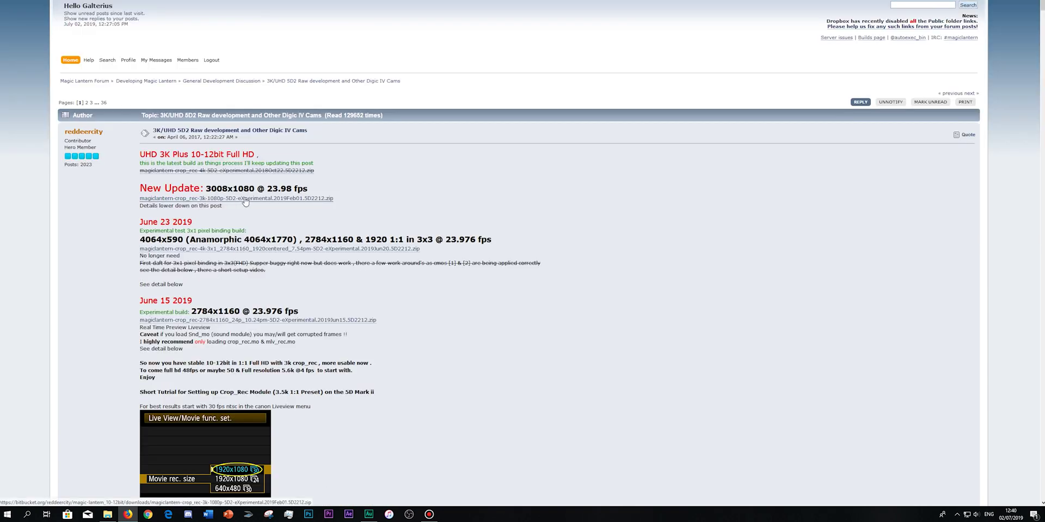
click(245, 199)
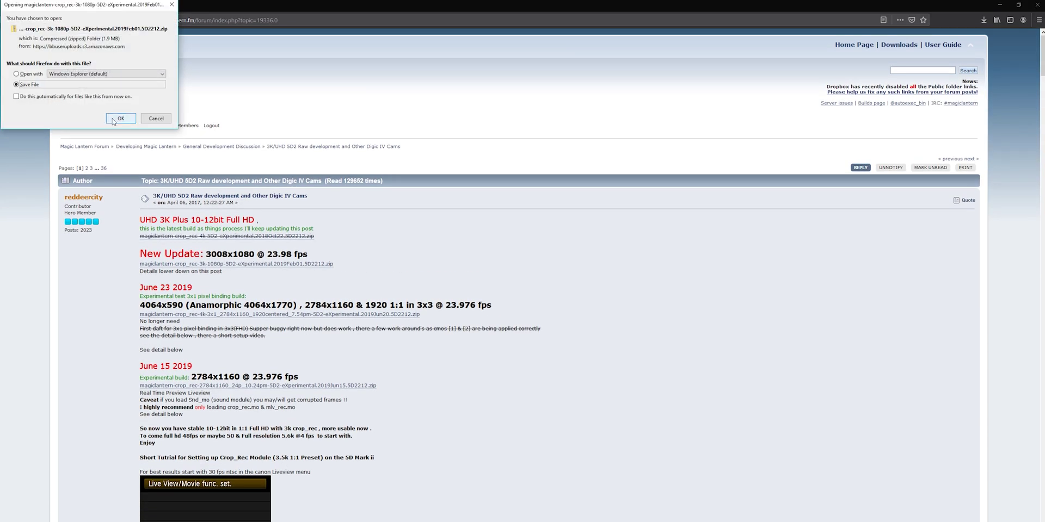
Save the Feb01 crop_rec zip, then read through the post's notes on the 4064x590 mode
click(120, 119)
scroll(216, 225, down, 15)
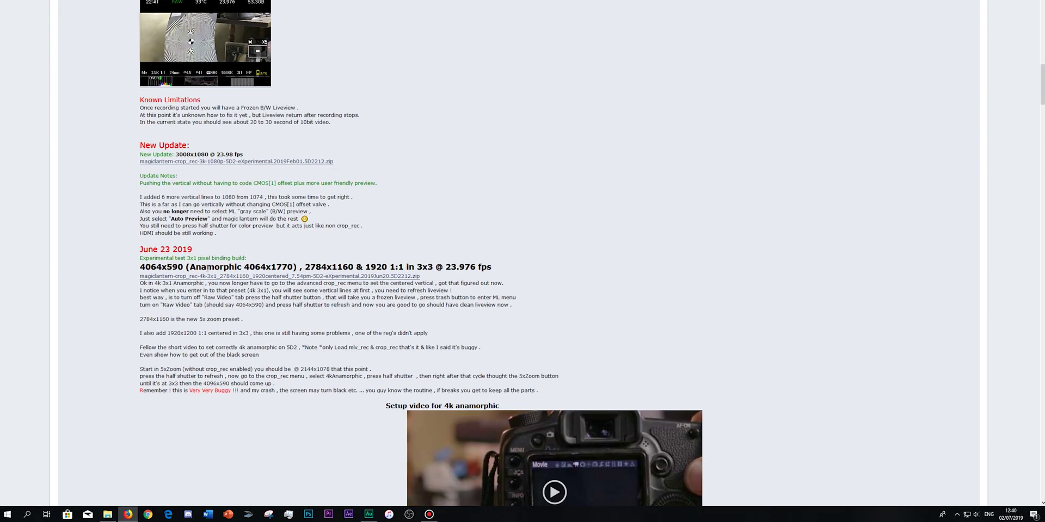
drag(141, 267, 180, 268)
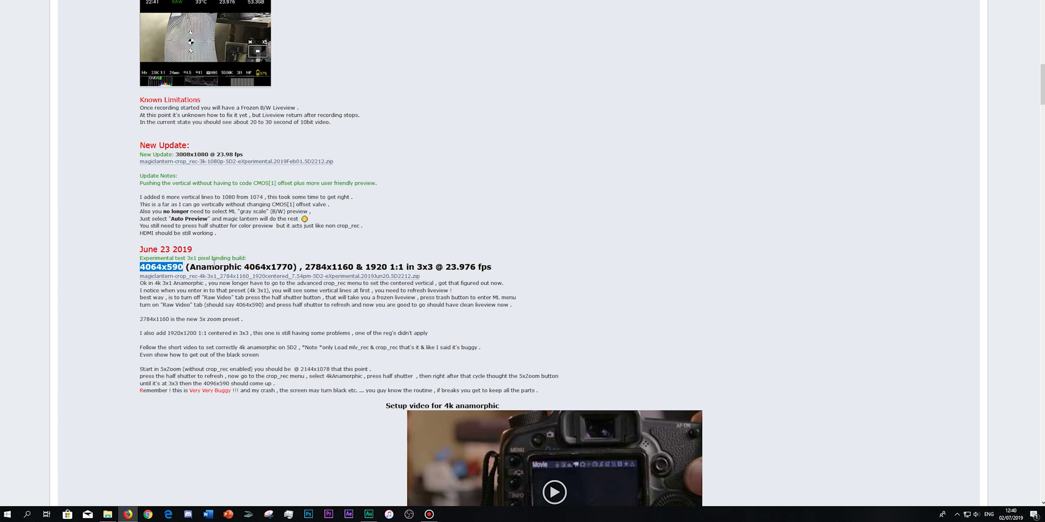
click(242, 263)
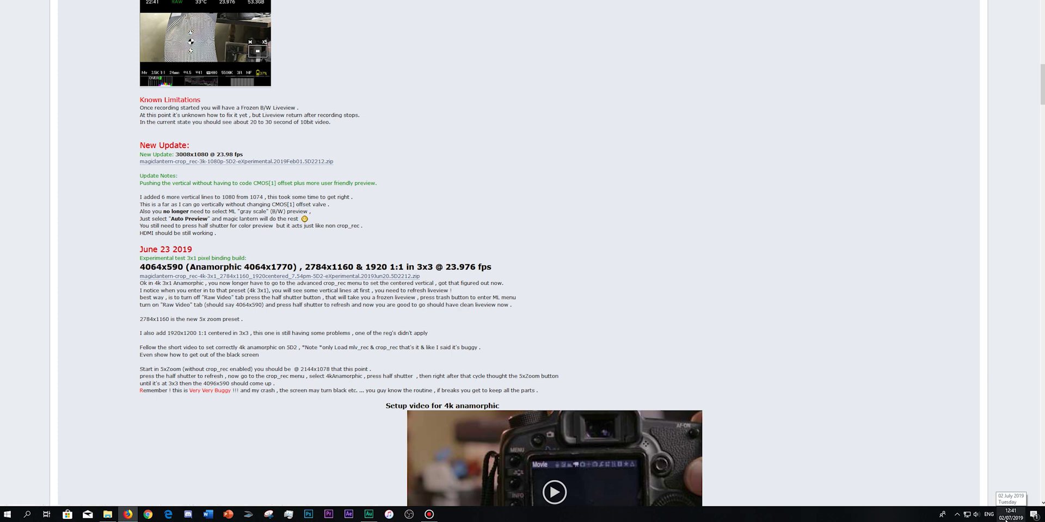
scroll(492, 304, up, 2)
scroll(492, 304, down, 3)
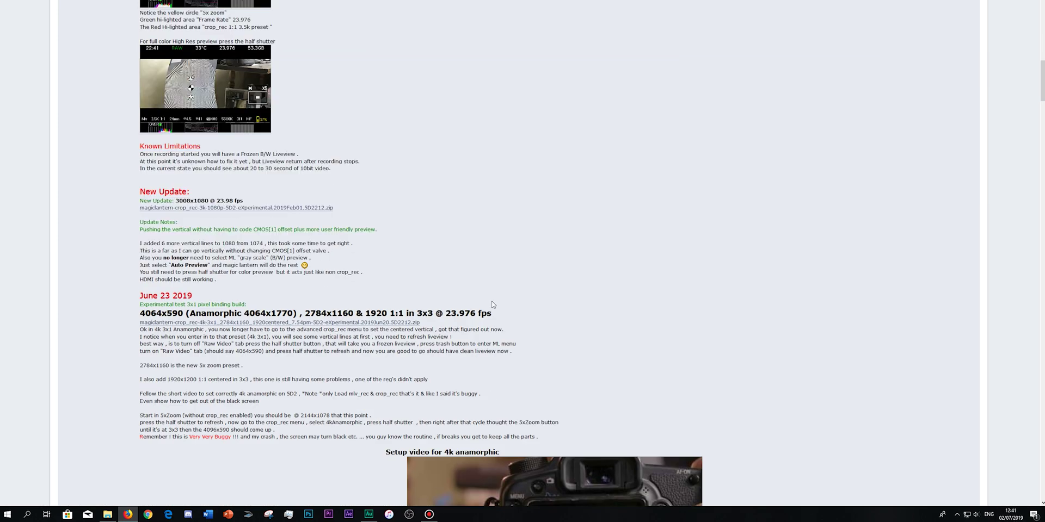
scroll(493, 303, down, 5)
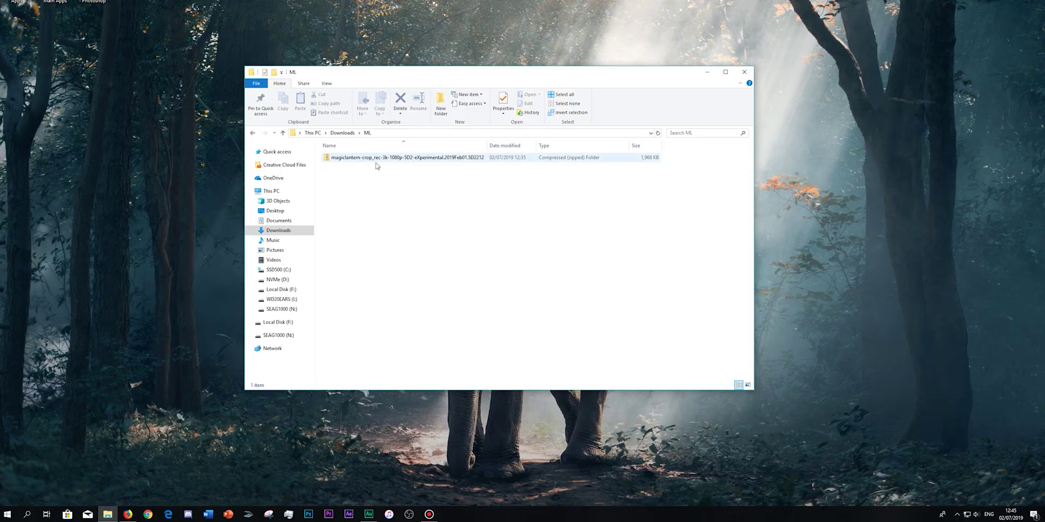
Extract the crop_rec zip with 7-Zip into its own folder and open it to view ML, autoexec.bin, ML-SETUP.FIR
click(340, 159)
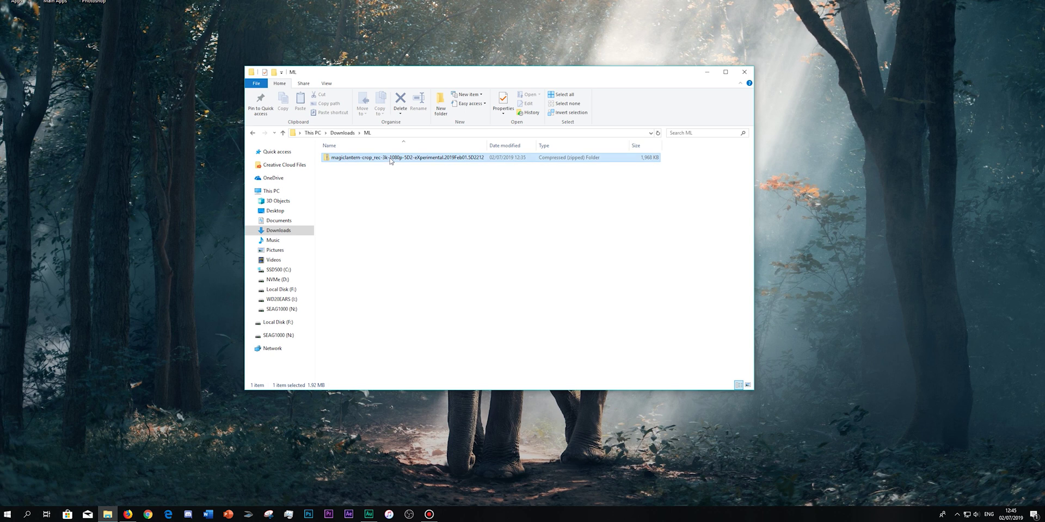
right_click(341, 160)
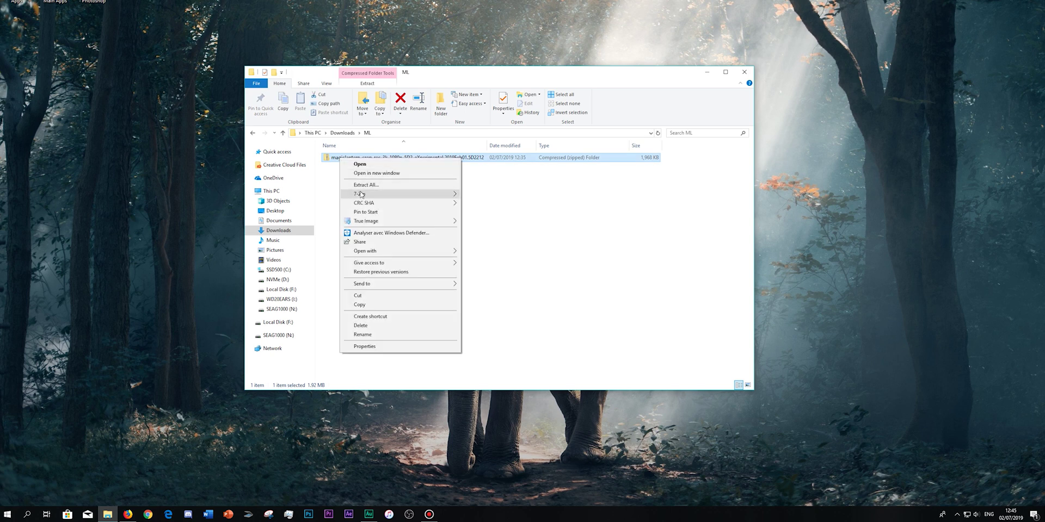
mouse_move(381, 193)
click(496, 231)
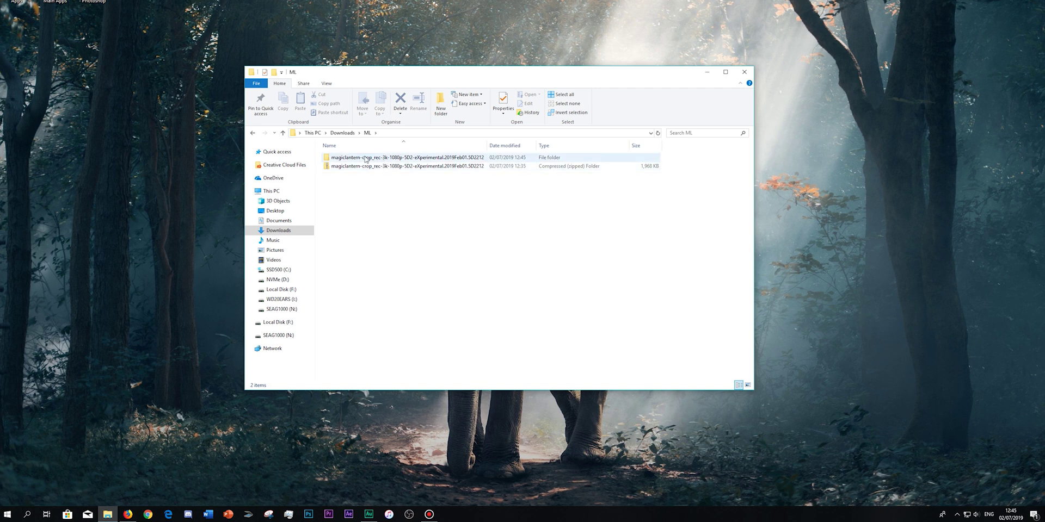
double_click(366, 159)
drag(363, 188, 349, 157)
click(366, 190)
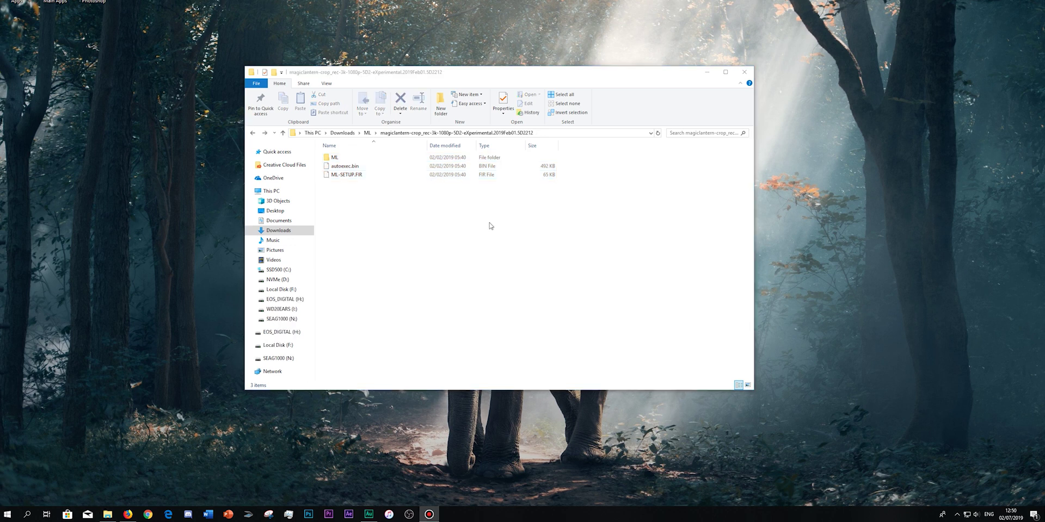
Move ML, autoexec.bin and ML-SETUP.FIR onto the EOS_DIGITAL (H:) card, then eject the card
drag(354, 191, 340, 157)
right_click(341, 157)
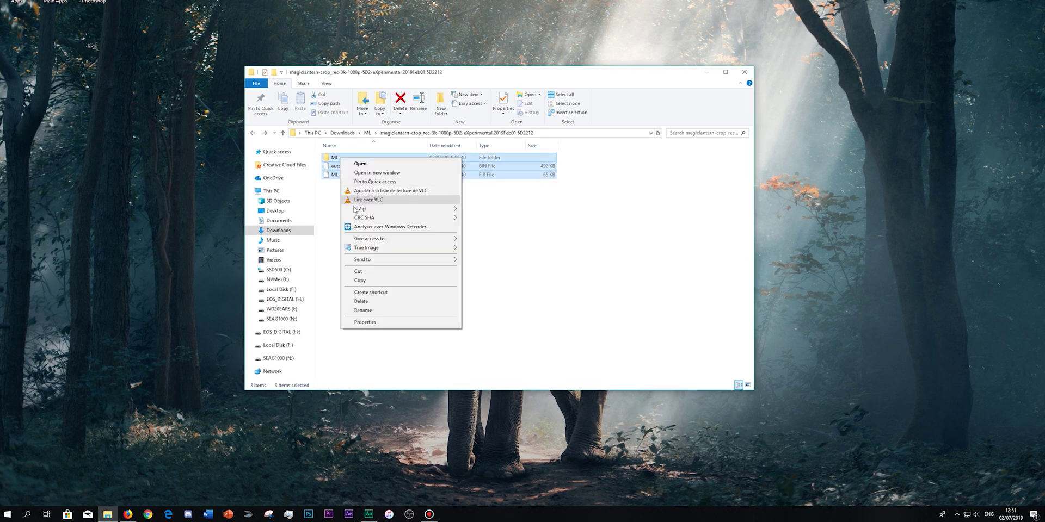
click(359, 272)
click(280, 332)
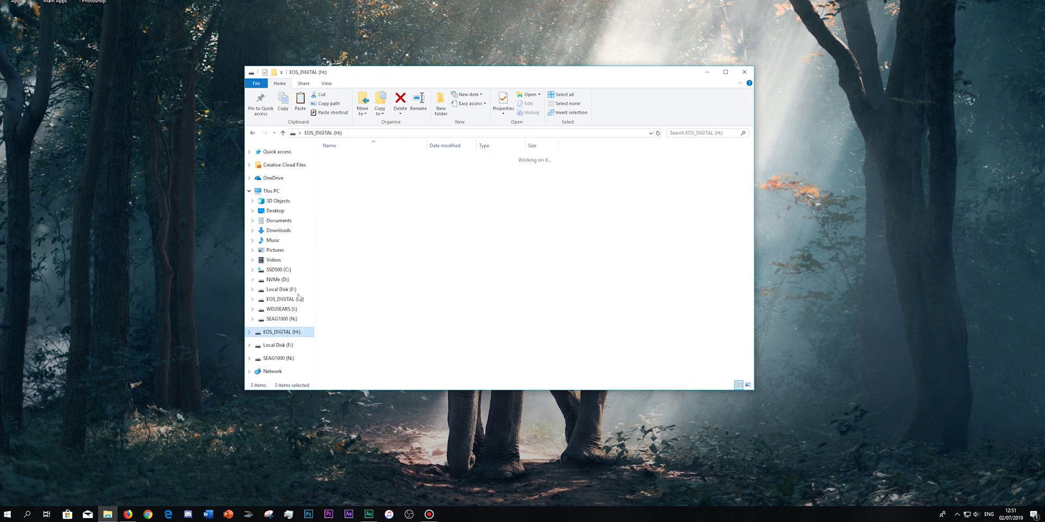
right_click(340, 205)
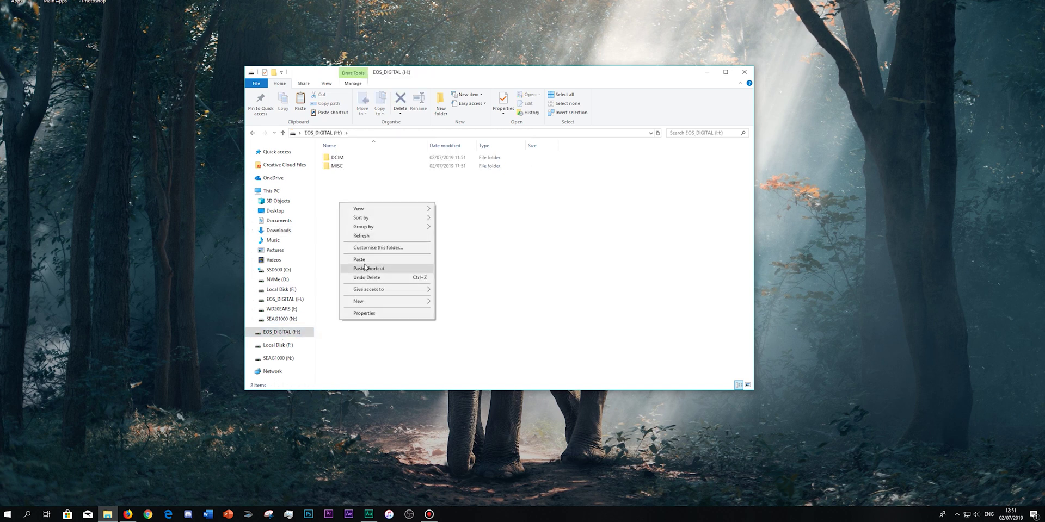
click(366, 261)
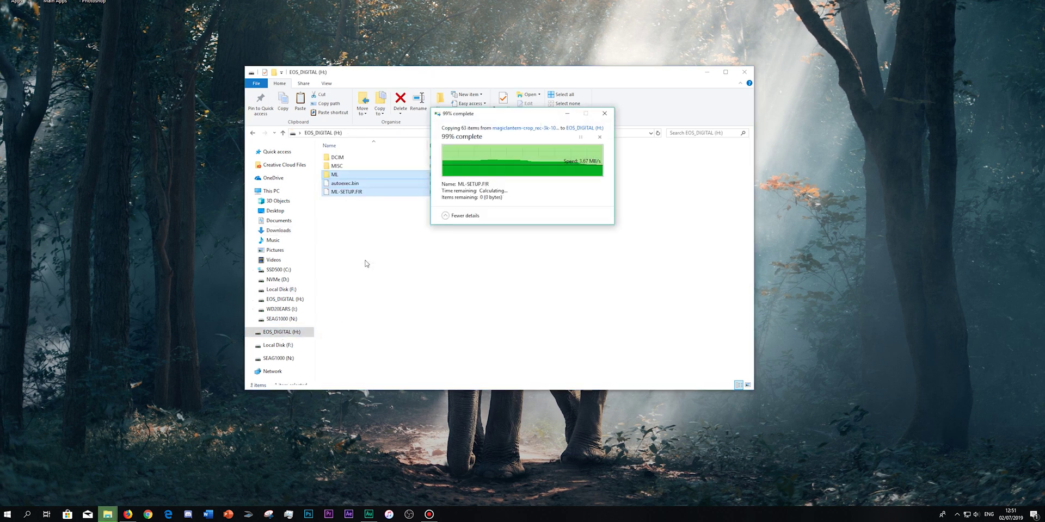
click(365, 254)
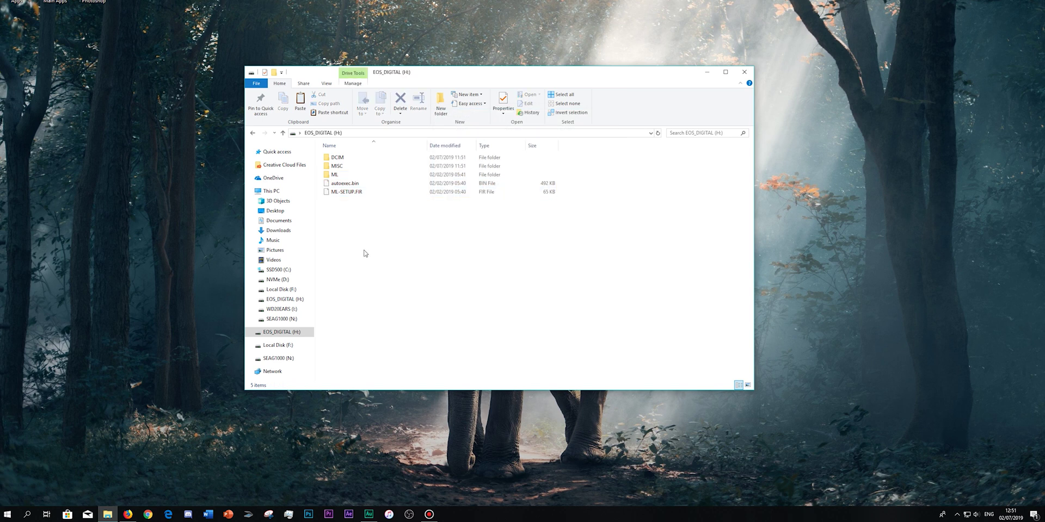
right_click(283, 334)
click(396, 260)
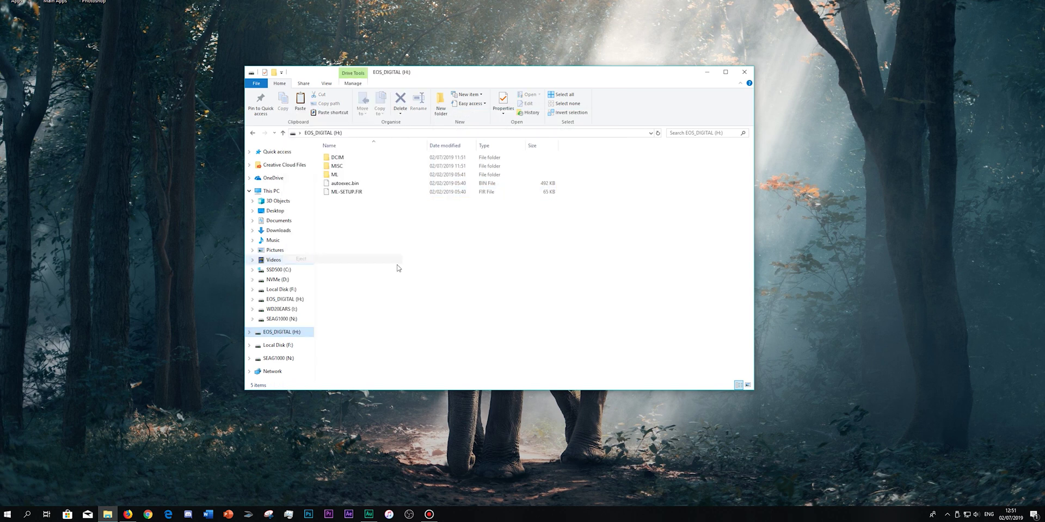